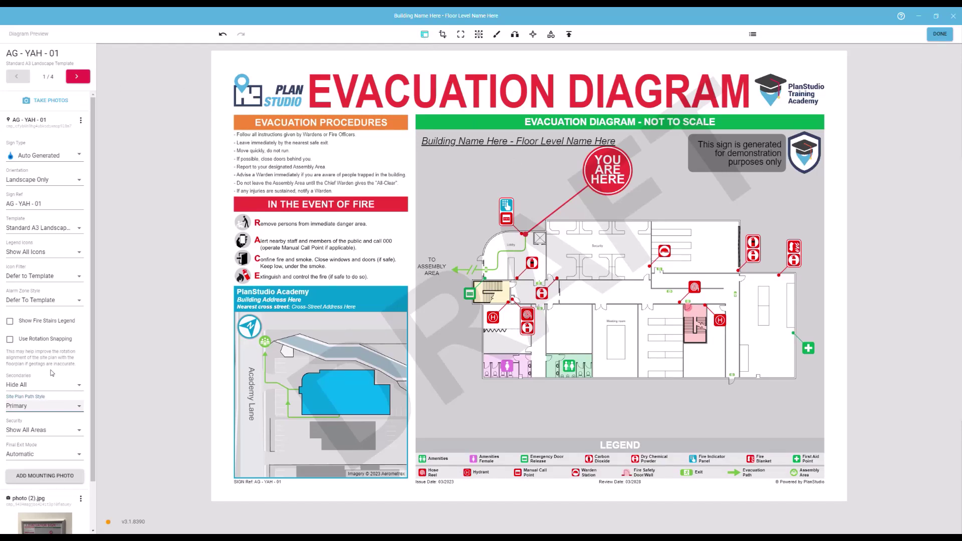
Reselect sign AG - YAH - 01 on the floor plan and return to its diagram preview
click(936, 35)
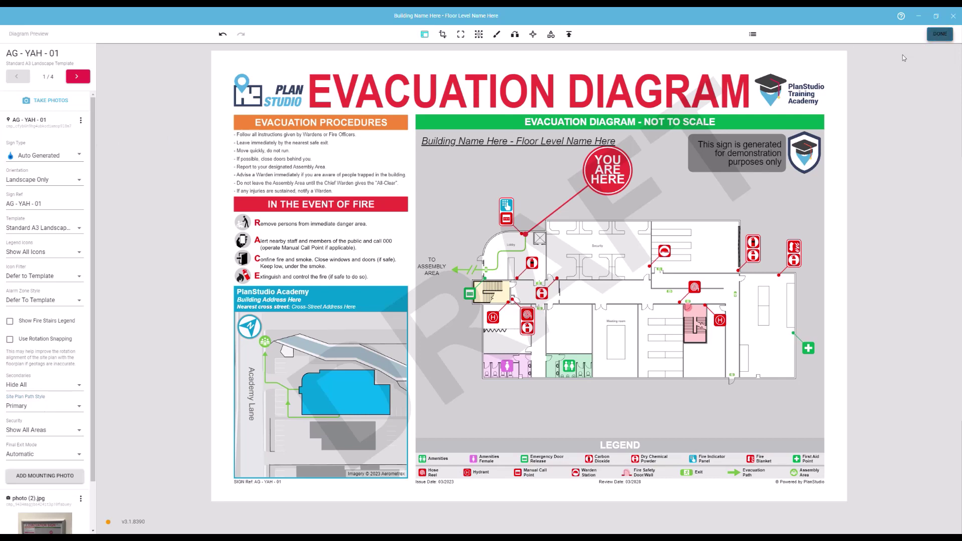
click(274, 147)
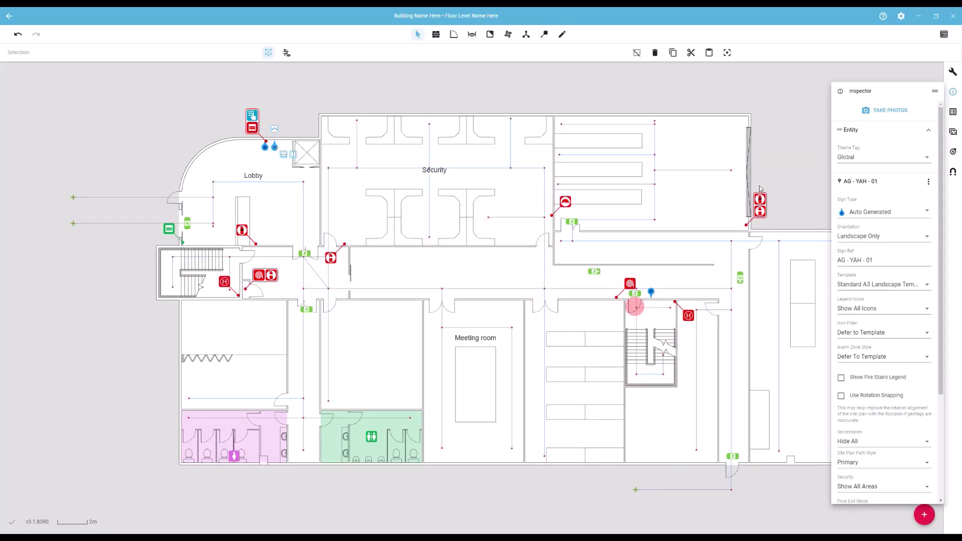
click(943, 34)
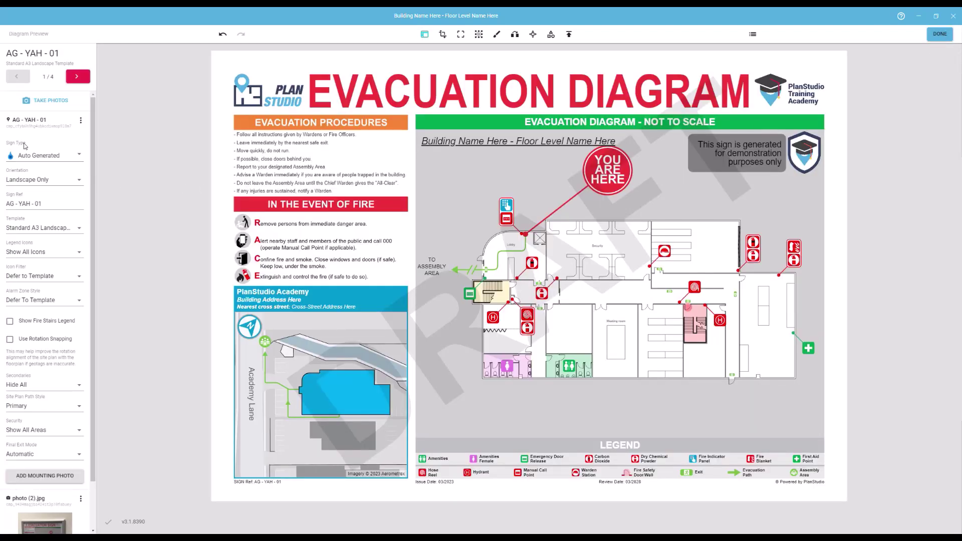
Try the externally provided sign type, undo it, and keep the sign landscape only
click(81, 160)
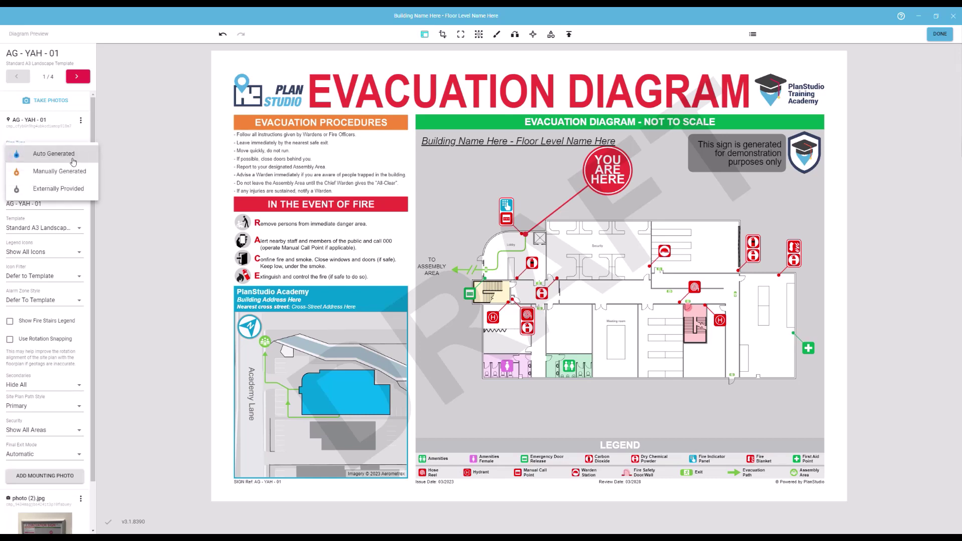
click(56, 186)
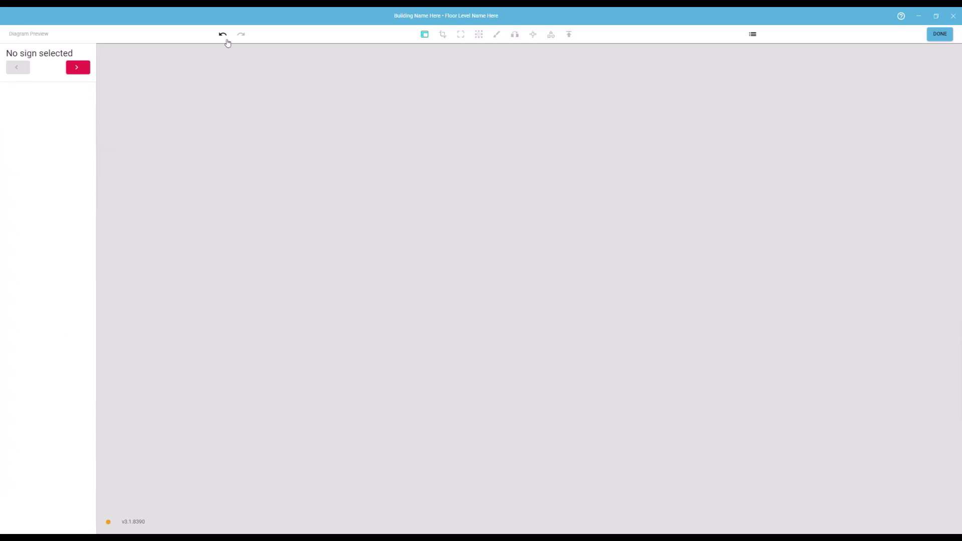
click(223, 35)
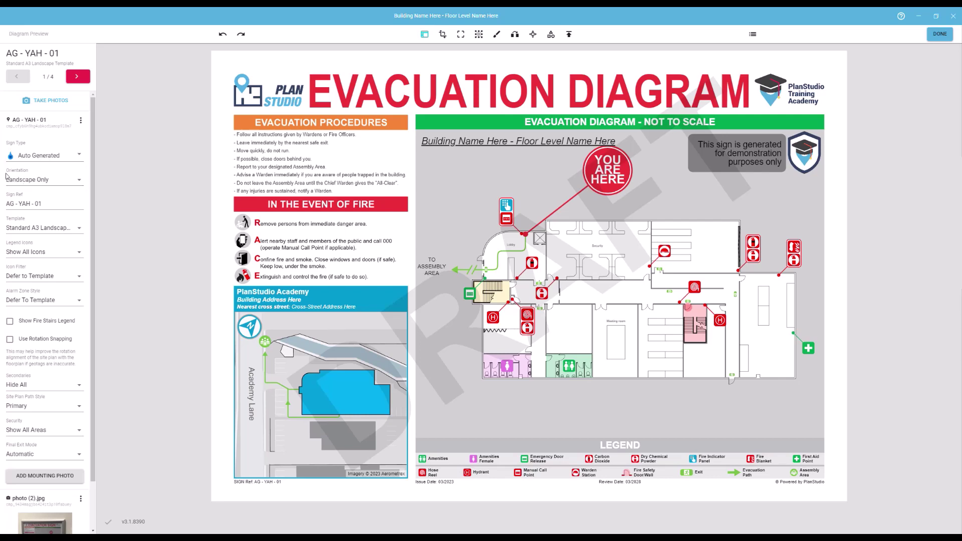
click(53, 181)
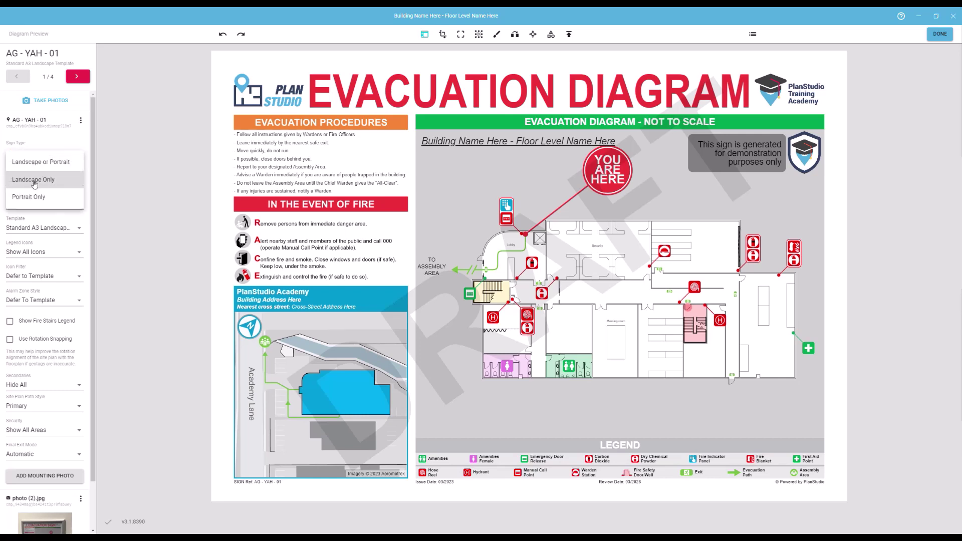
click(33, 179)
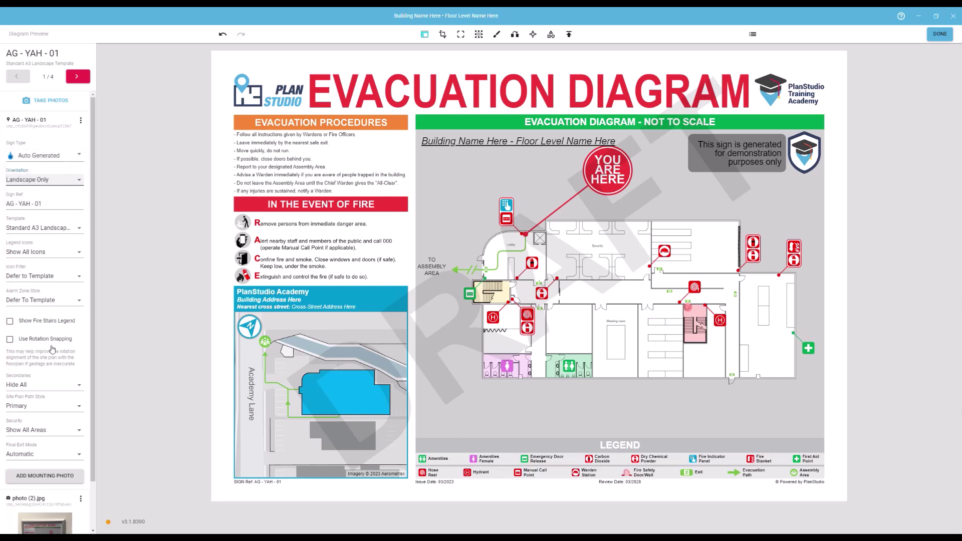
Inspect the enlarged mounting photo, then close it
scroll(51, 479, down, 1)
click(52, 479)
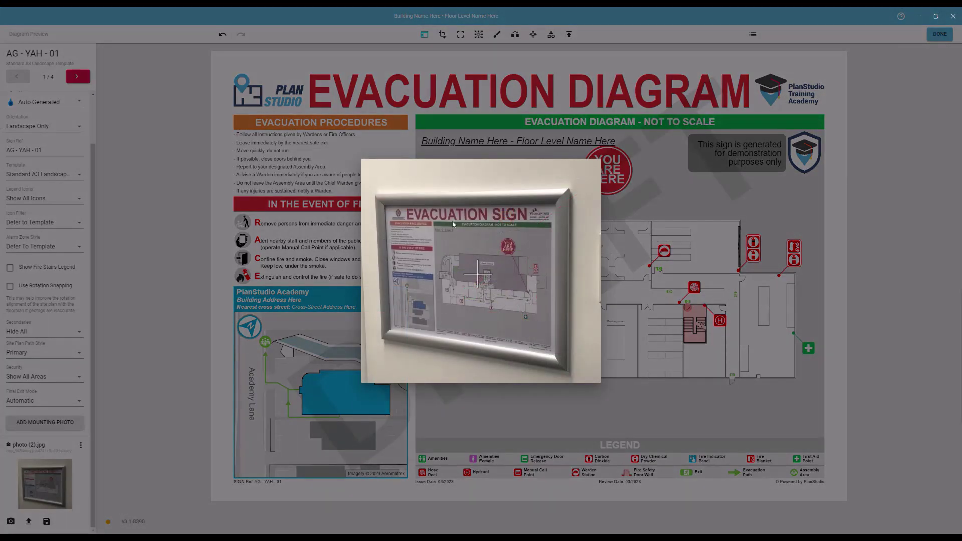
click(175, 167)
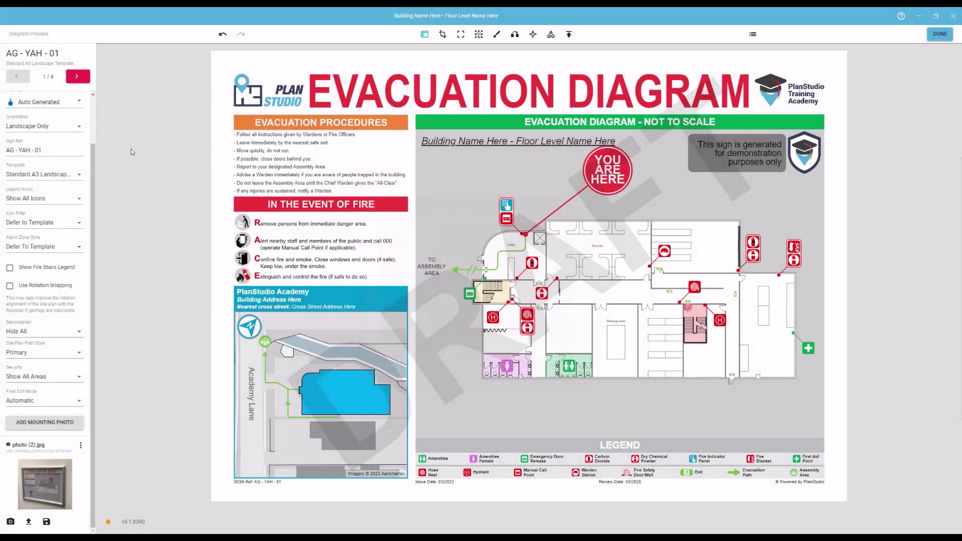
scroll(95, 149, up, 1)
drag(95, 146, 94, 92)
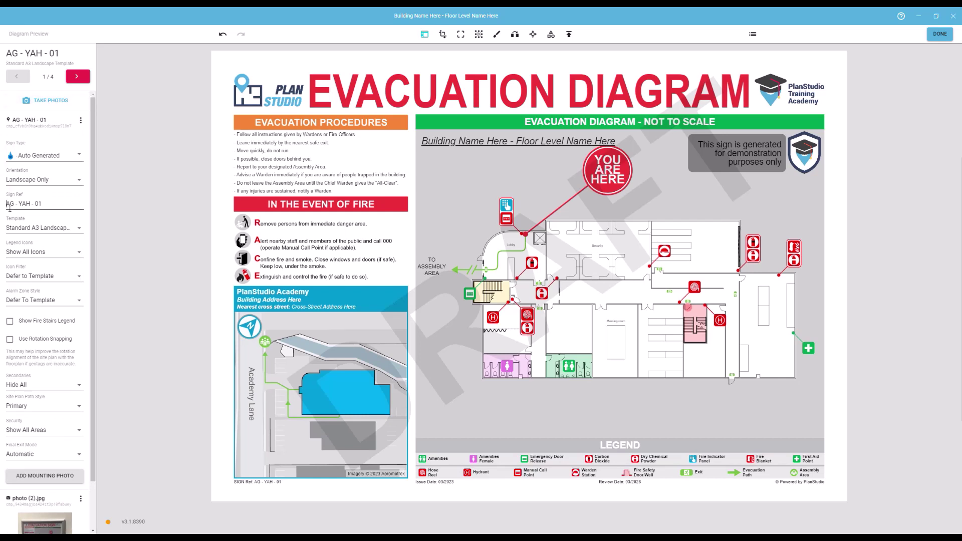
Try changing the sign reference to 'Ground', then revert it to AG - YAH - 01
drag(12, 210, 50, 207)
click(60, 207)
key(BackSpace)
key(BackSpace)
text(Ground)
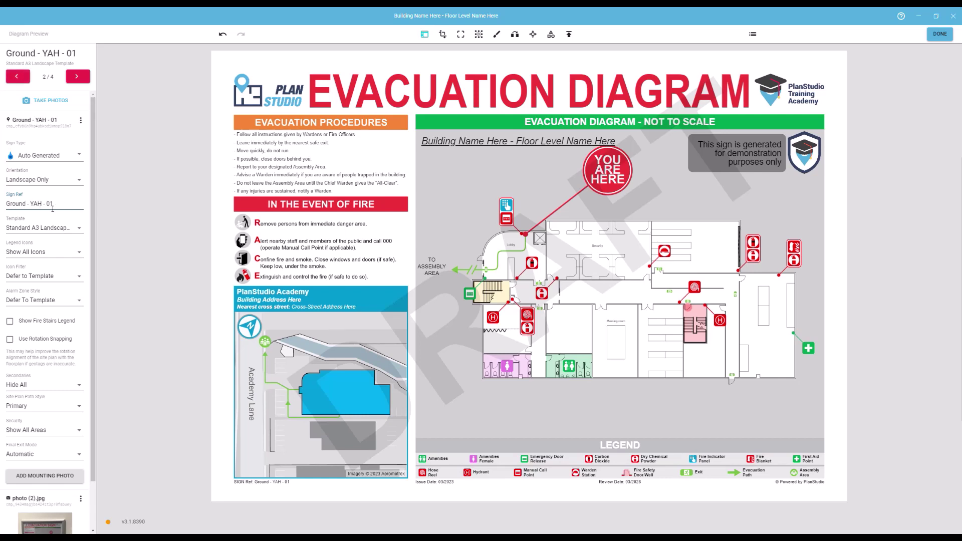
key(ctrl+z)
key(ctrl+z)
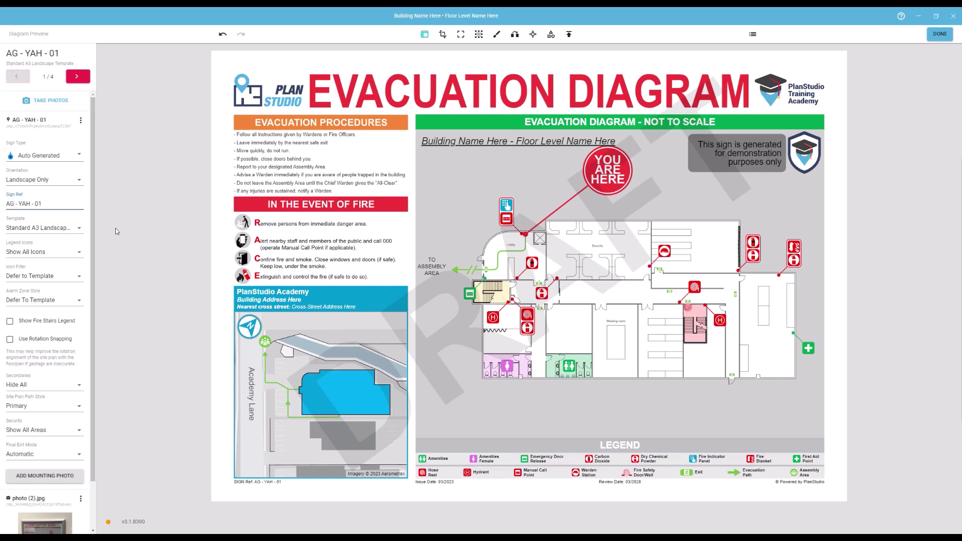
Keep the Standard A3 Landscape Template after trying Portrait, and show only visible legend icons
click(80, 230)
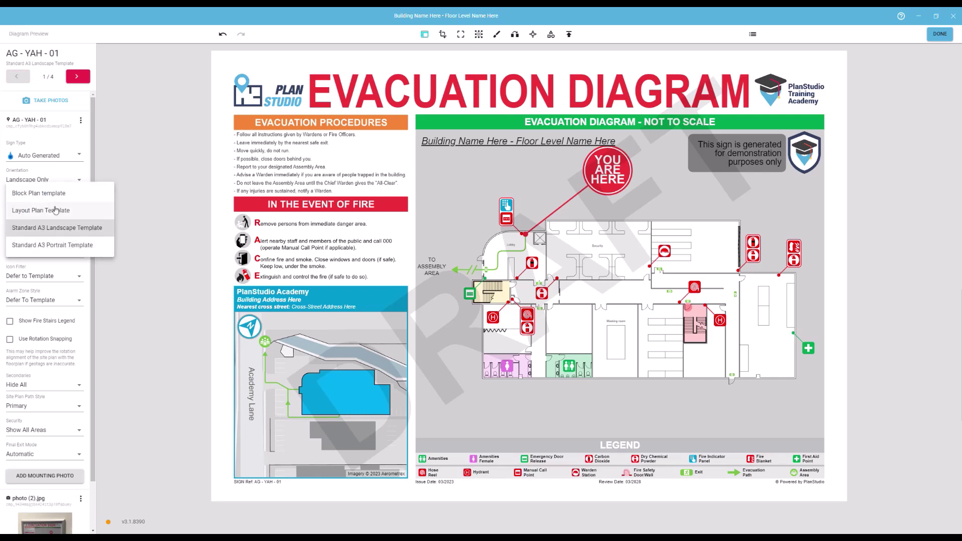
click(50, 244)
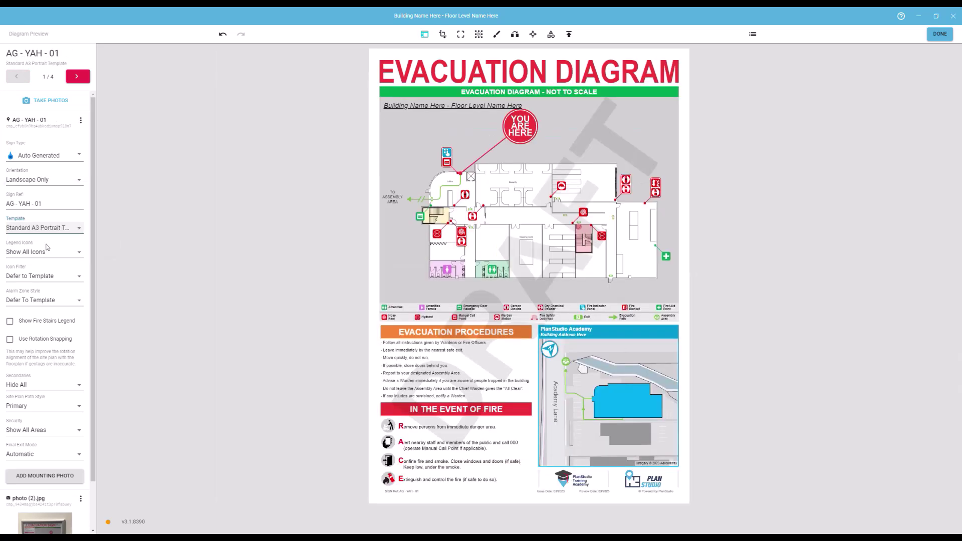
click(50, 231)
click(43, 210)
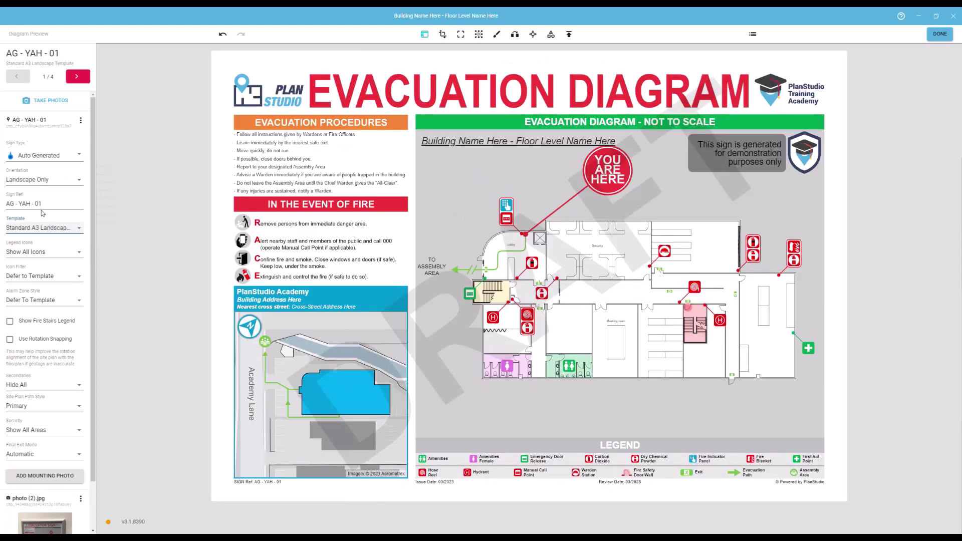
click(56, 255)
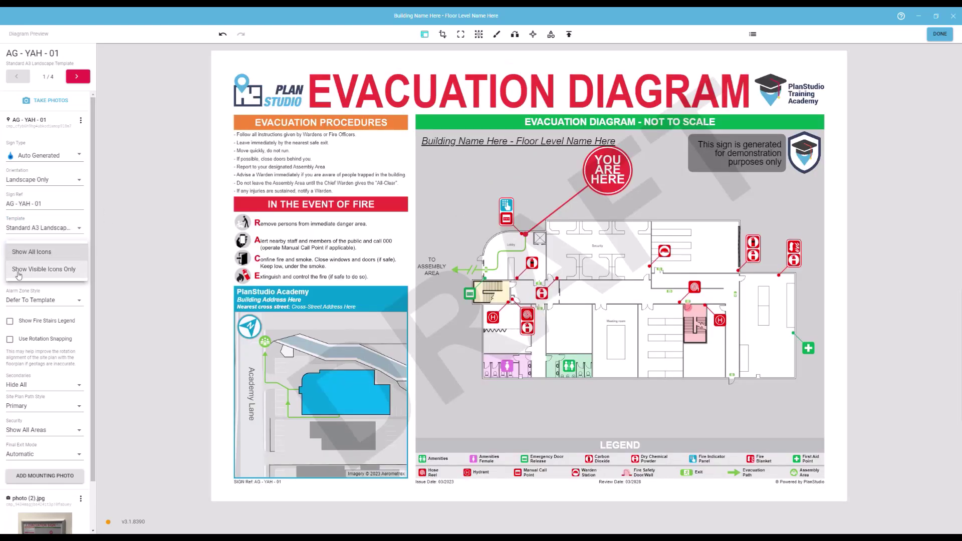
click(48, 270)
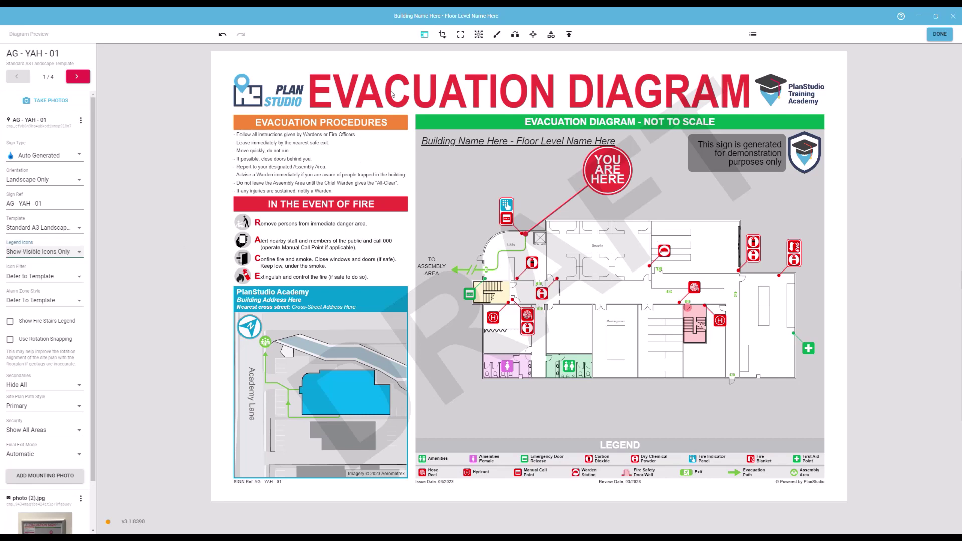
Reposition the floor plan within the diagram frame, shifting it right then back left
click(442, 34)
drag(517, 285, 592, 281)
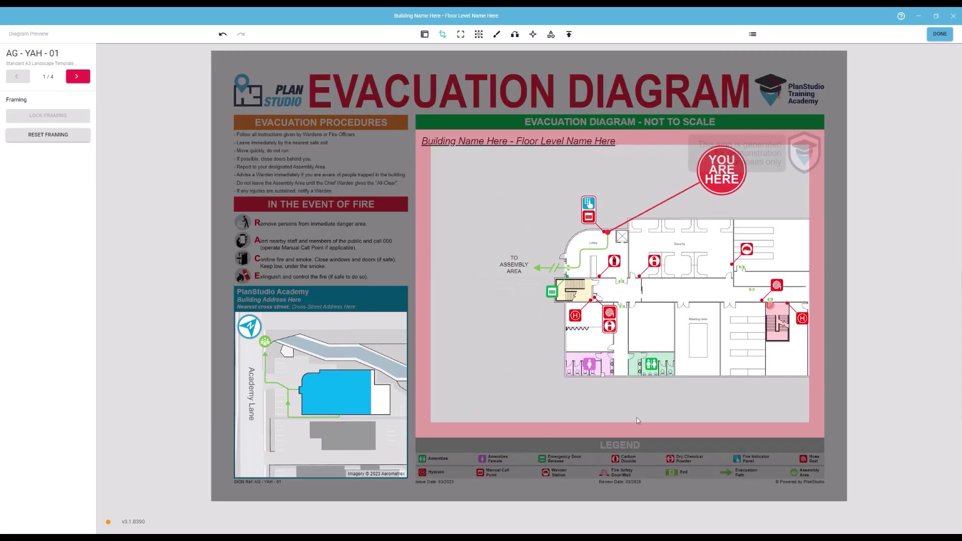
drag(680, 323, 591, 325)
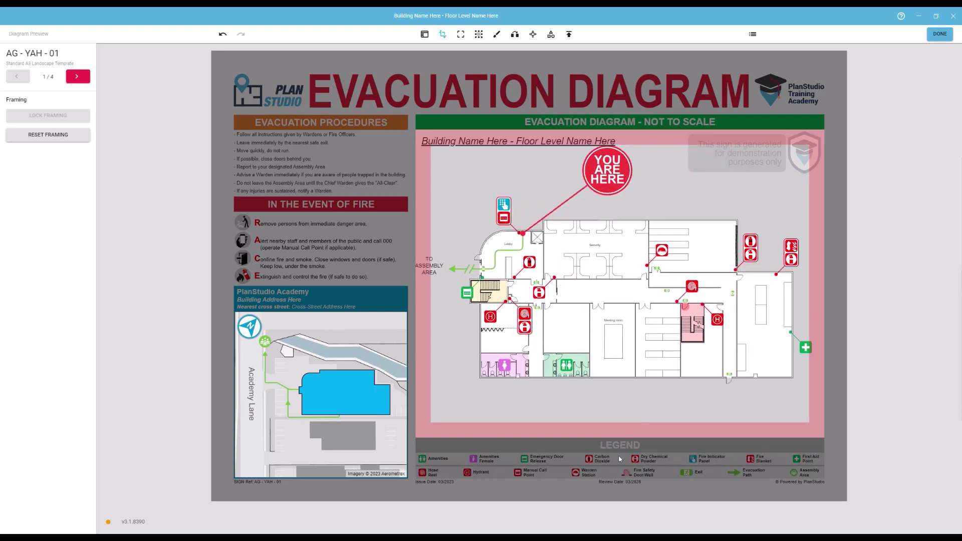
click(427, 36)
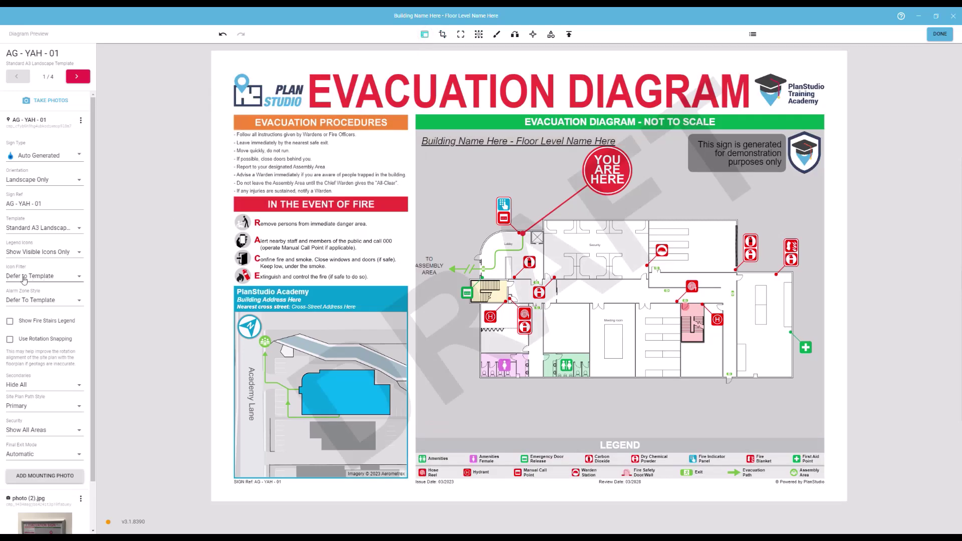
Set the sign's Icon Filter to Evacuation Diagrams
click(76, 276)
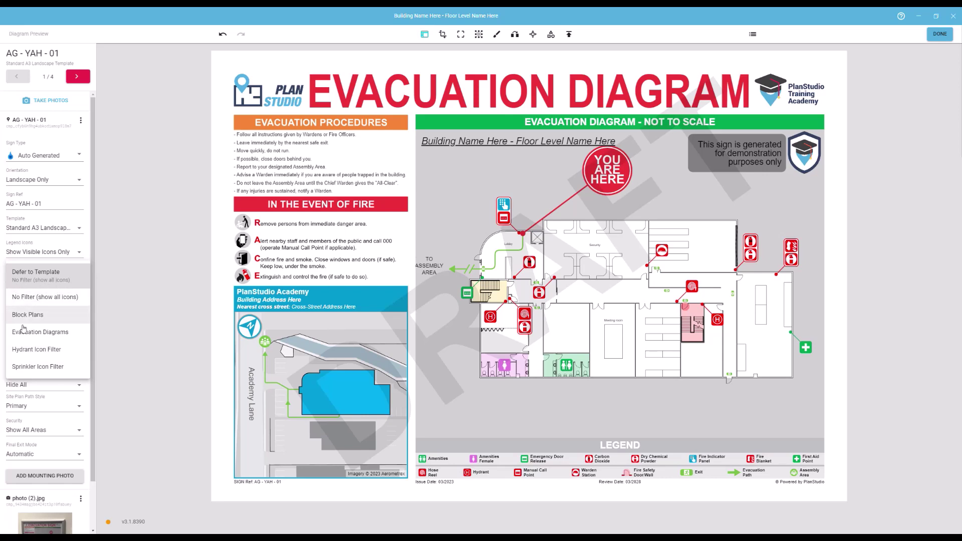
click(41, 334)
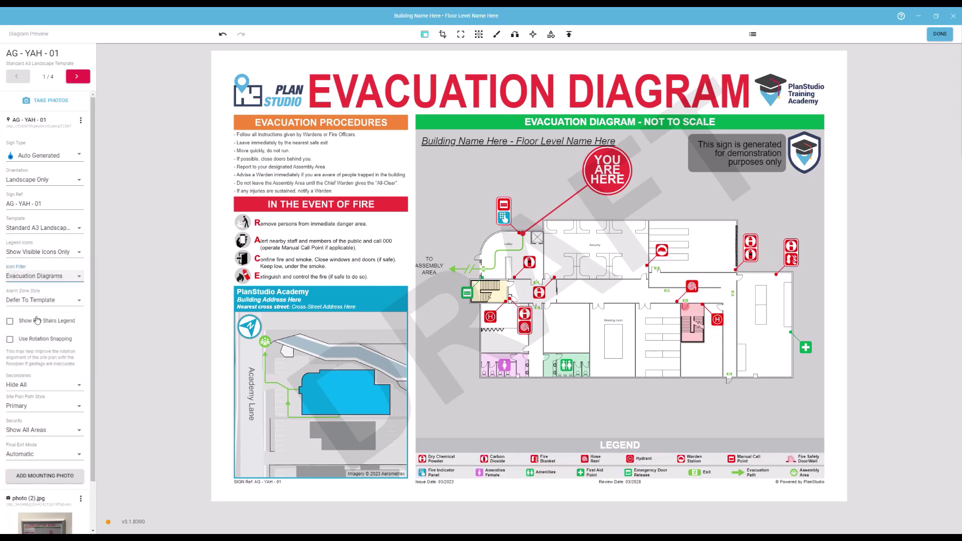
Set the Zone Block Plan's Alarm Zone Style to Legend, after trying Leader Lines
click(753, 35)
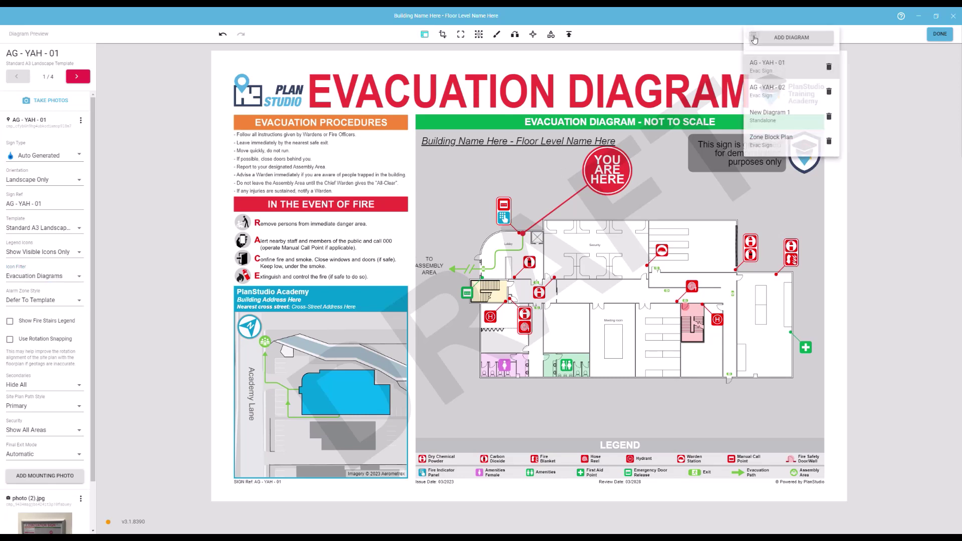
click(761, 146)
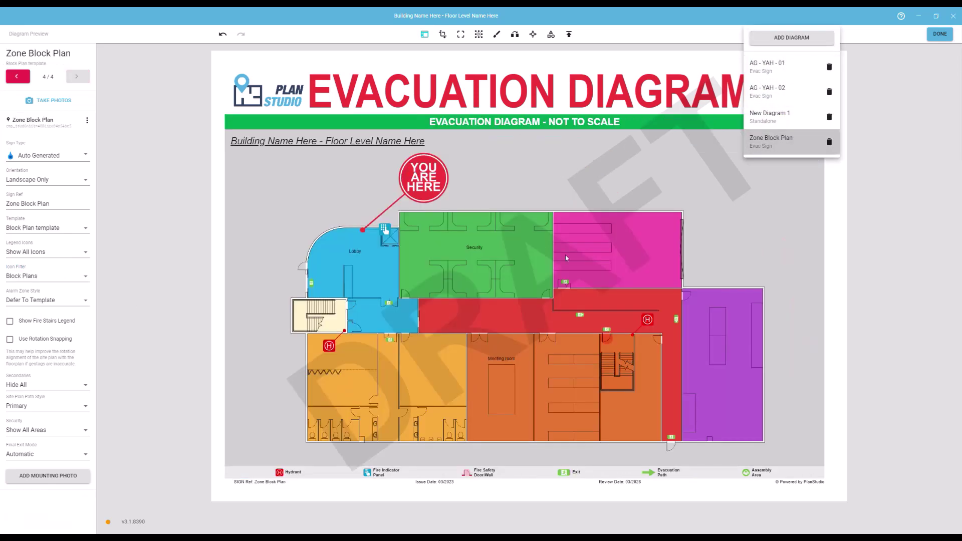
click(30, 300)
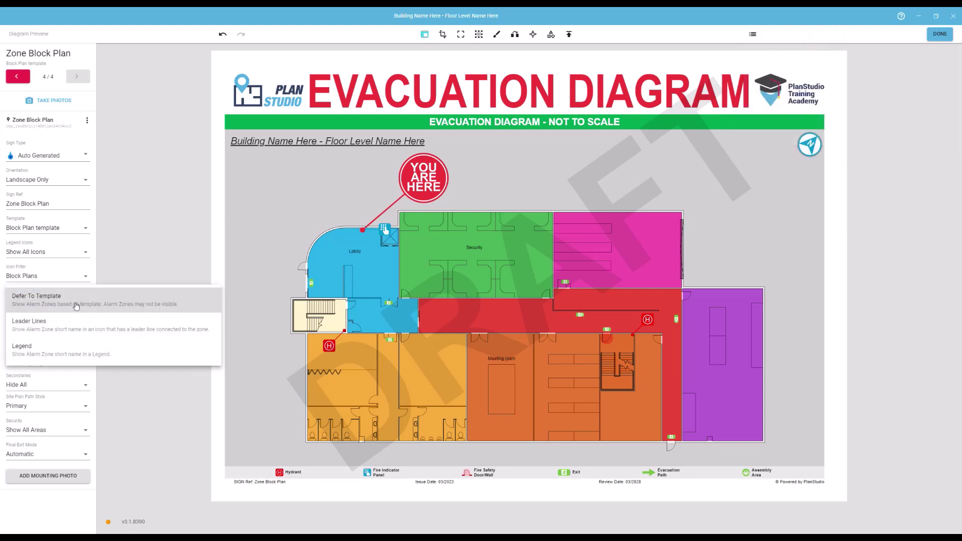
click(78, 305)
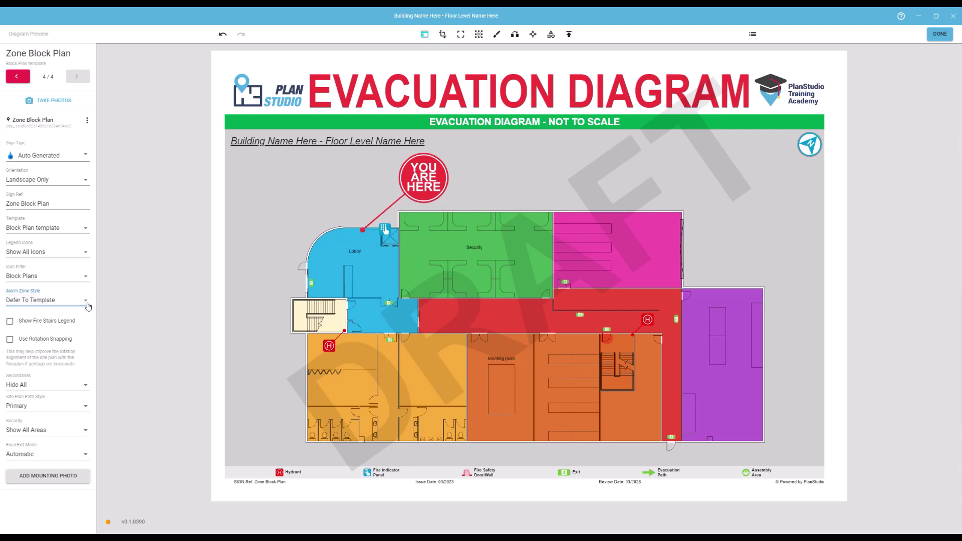
click(47, 300)
click(57, 330)
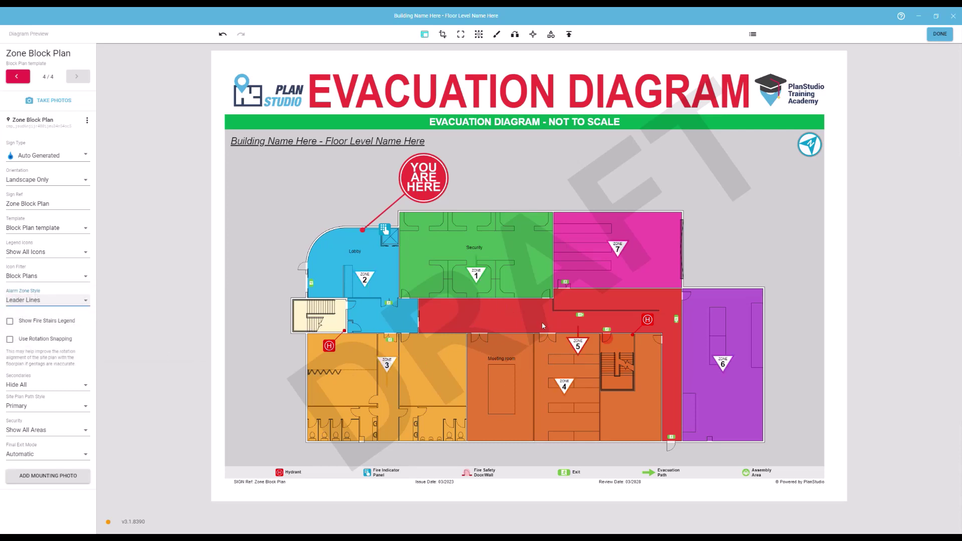
click(86, 302)
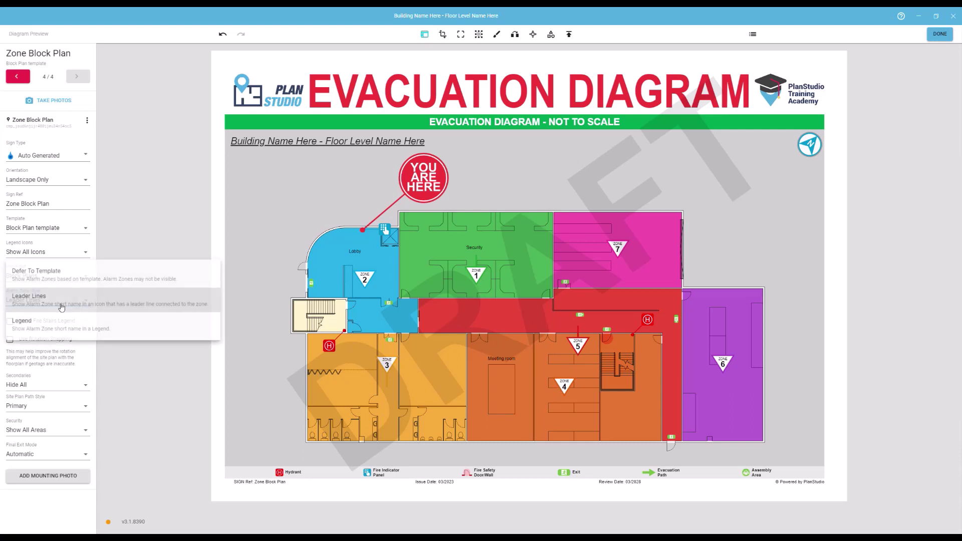
click(28, 318)
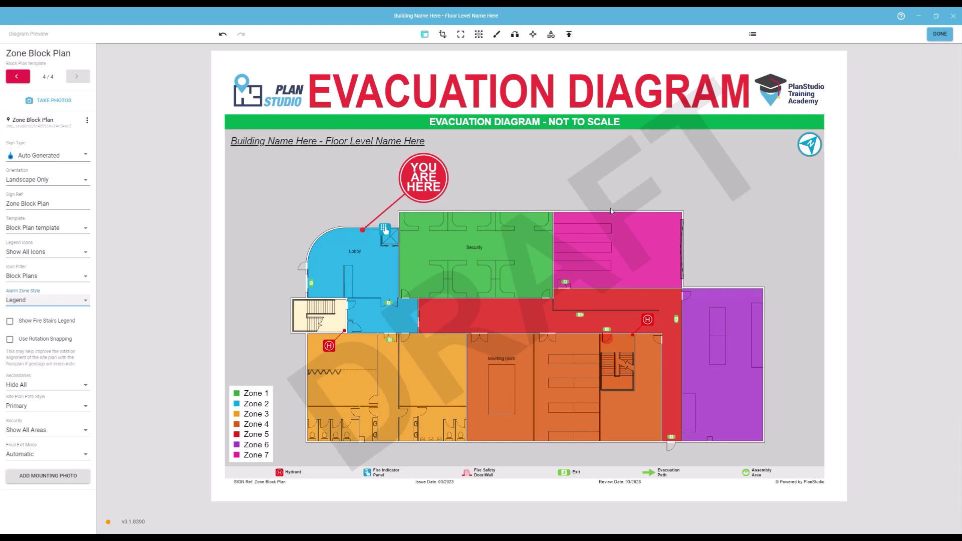
Switch back to sign AG - YAH - 01 from the diagram list
click(752, 34)
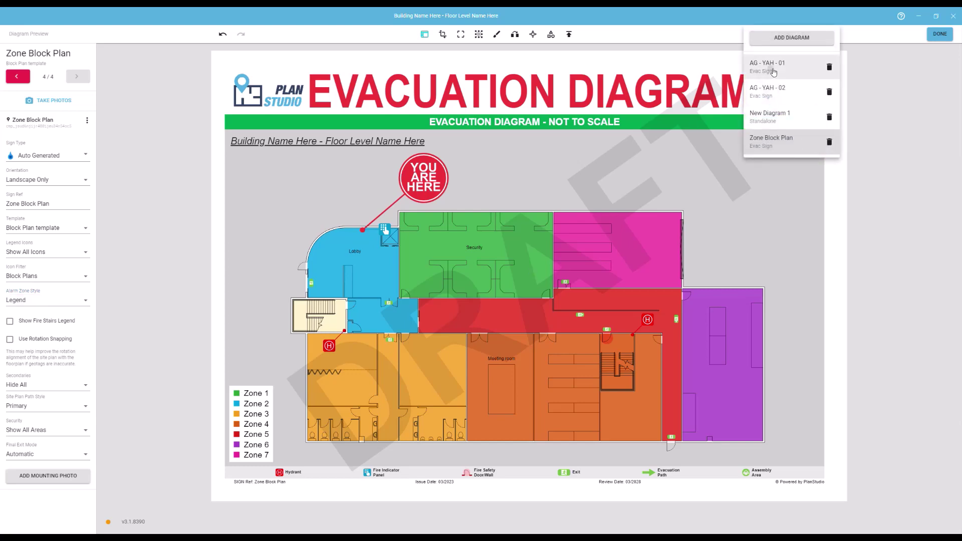
click(768, 66)
click(143, 325)
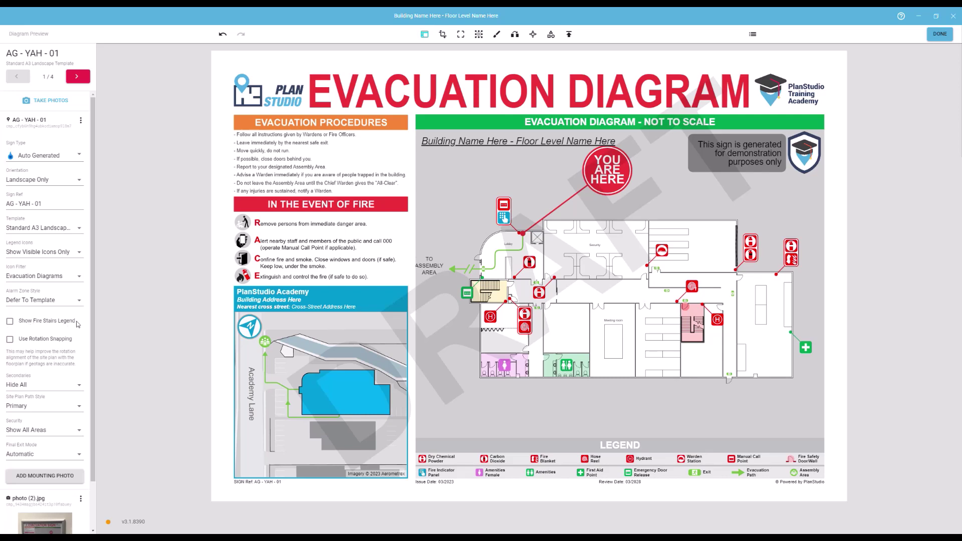
Tick Show Fire Stairs Legend and set Secondaries to Show All, after trying Hide Nearby
click(10, 322)
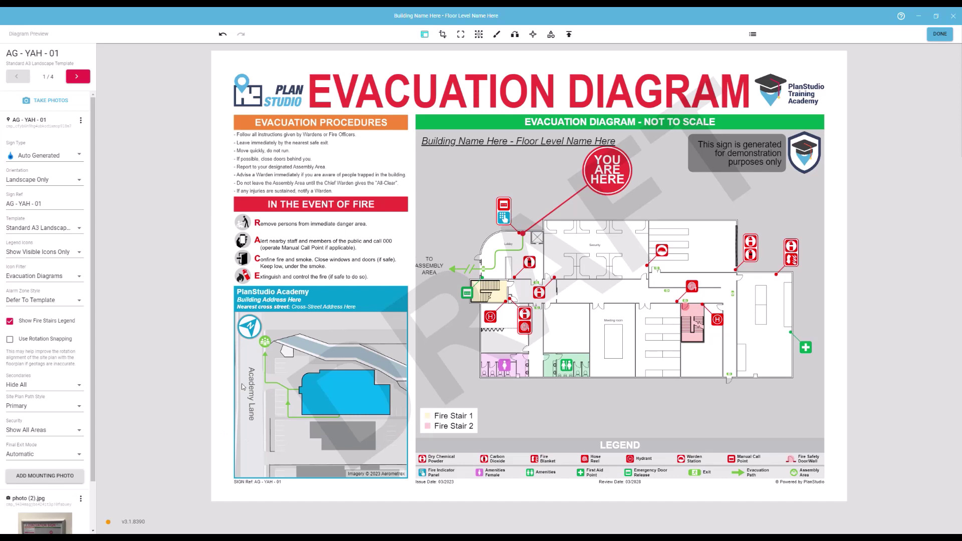
click(81, 386)
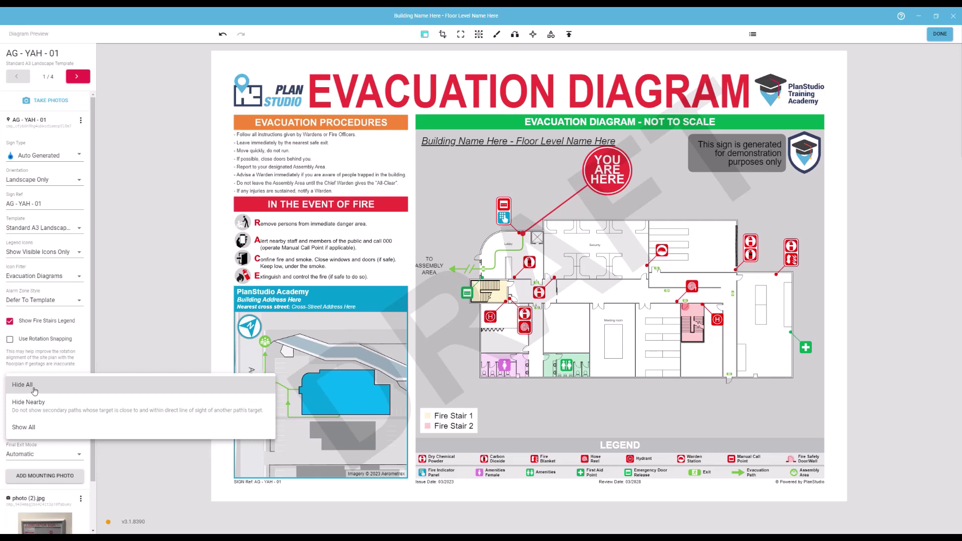
click(27, 406)
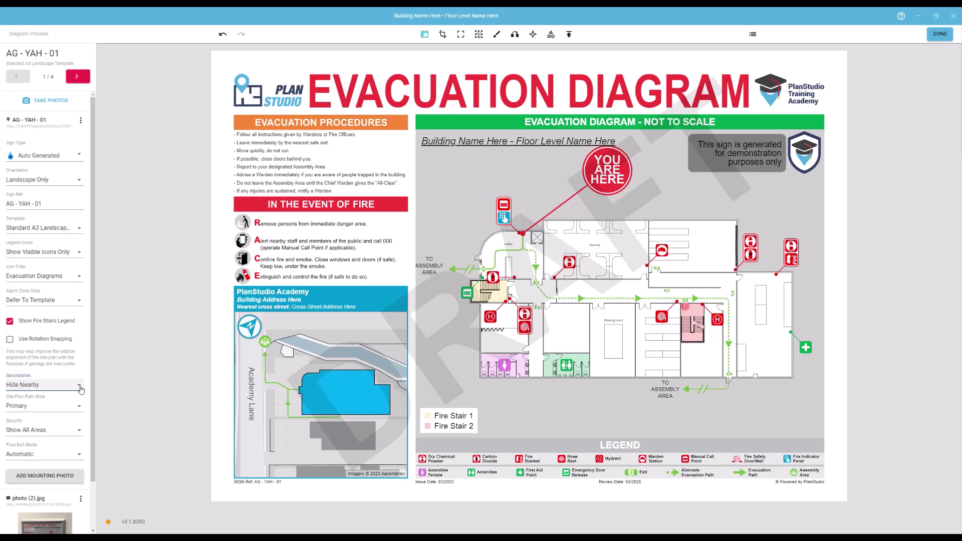
click(42, 384)
click(23, 403)
click(938, 34)
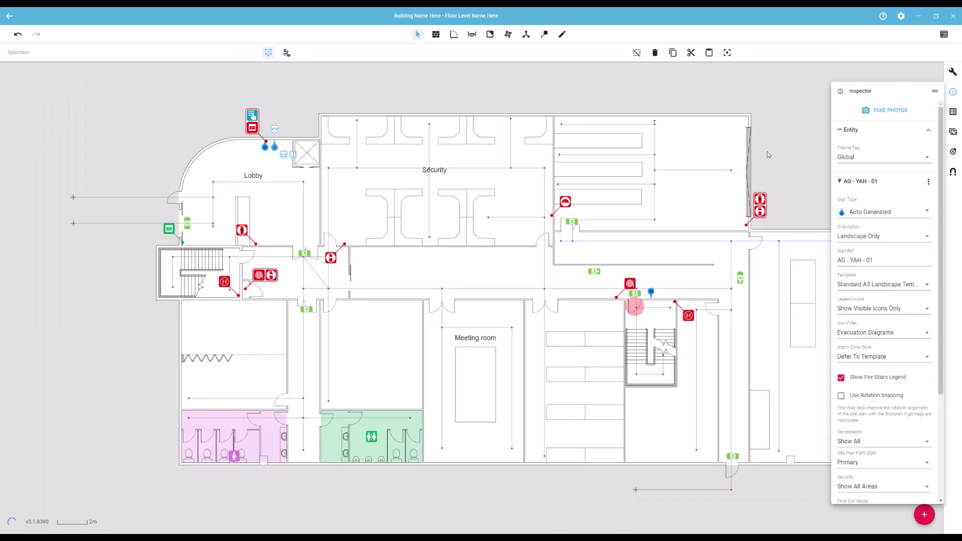
click(300, 123)
click(275, 149)
click(289, 56)
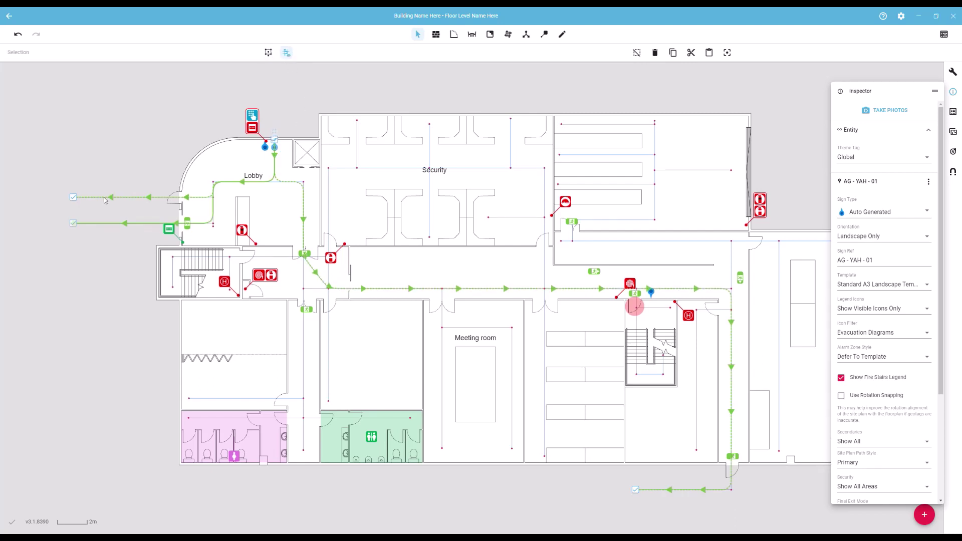
click(74, 199)
click(944, 34)
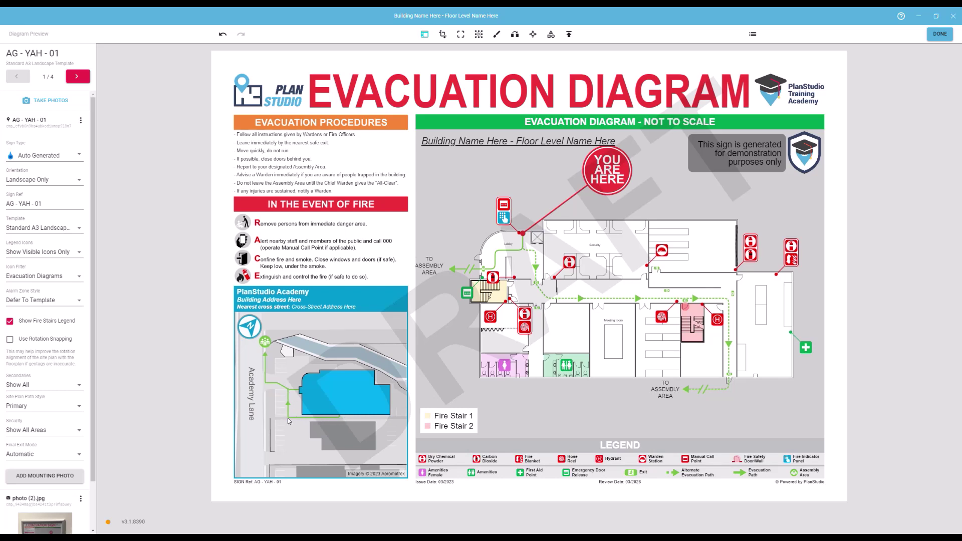
Set Site Plan Path Style back to Primary after trying Primary And Secondaries and All As Secondaries
click(41, 406)
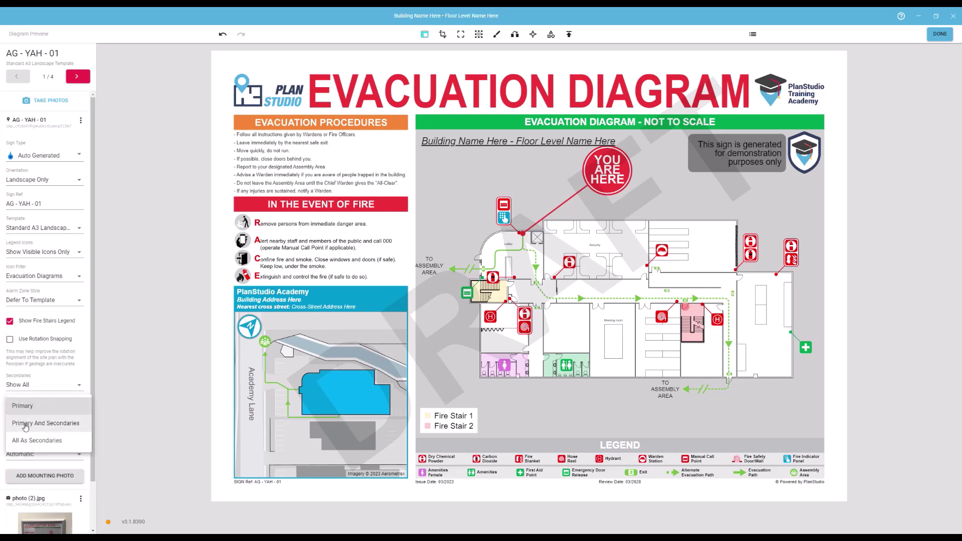
click(49, 424)
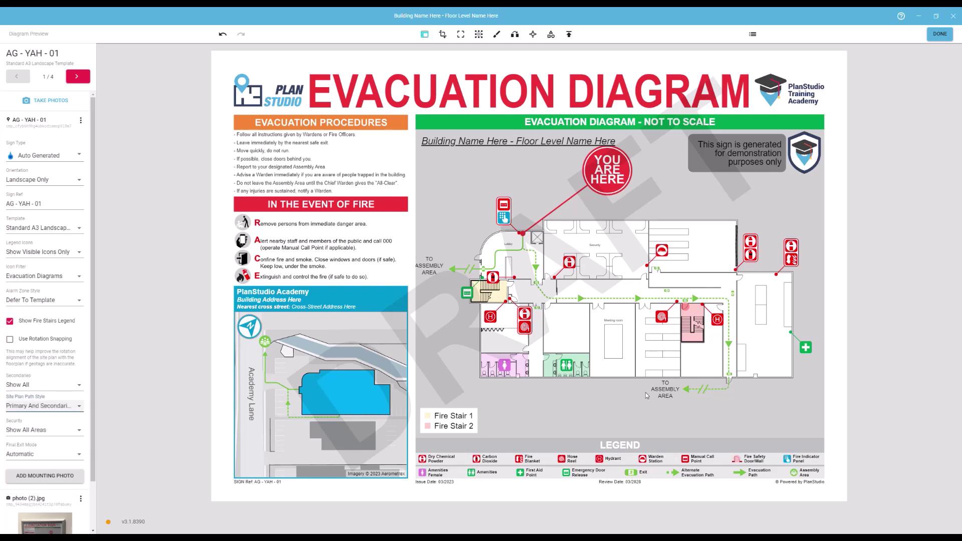
click(73, 408)
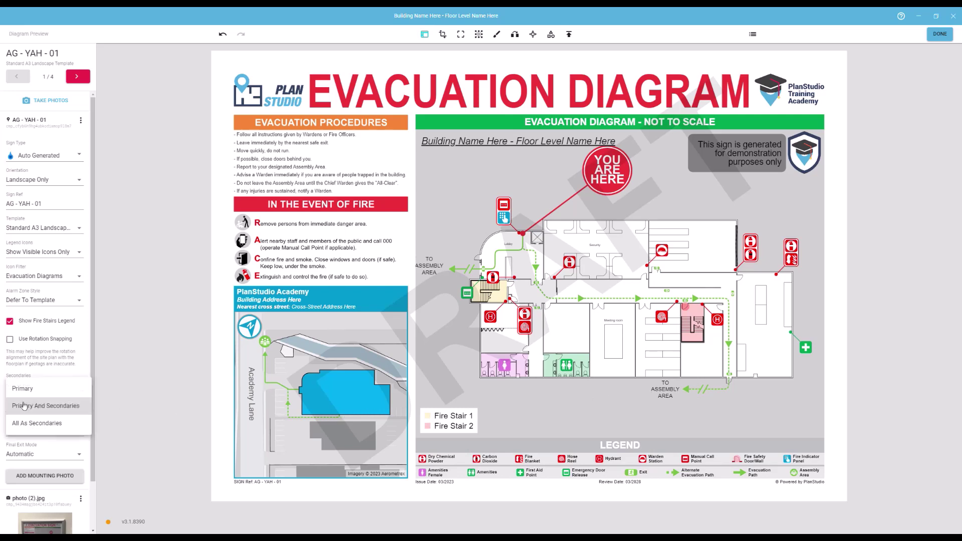
click(36, 423)
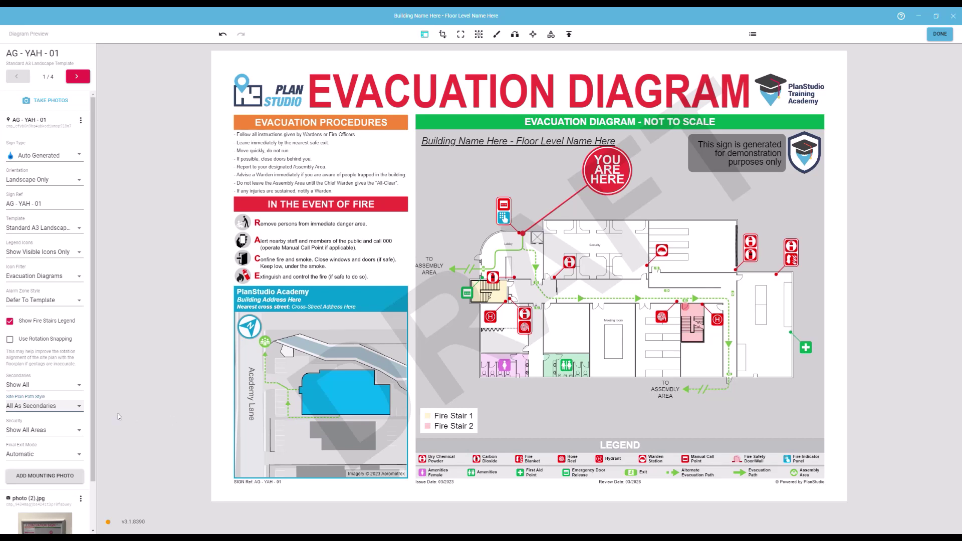
click(55, 406)
click(30, 373)
click(81, 434)
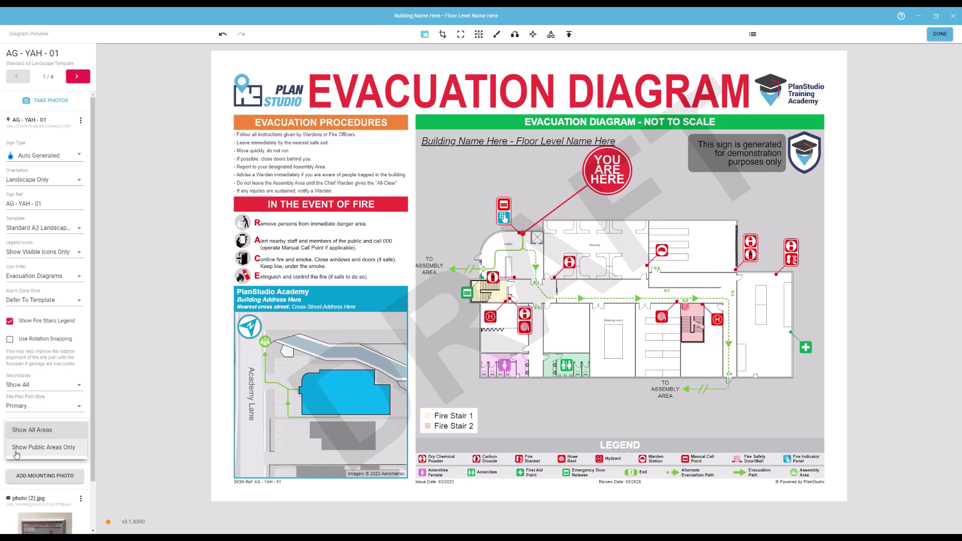
Set Security to Show Public Areas Only and keep Final Exit Mode on Automatic
click(68, 452)
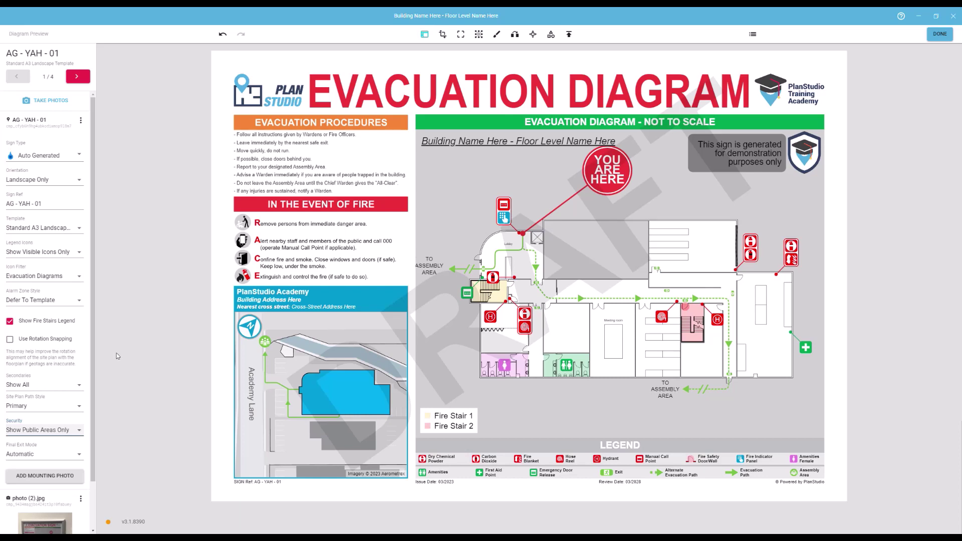
click(79, 457)
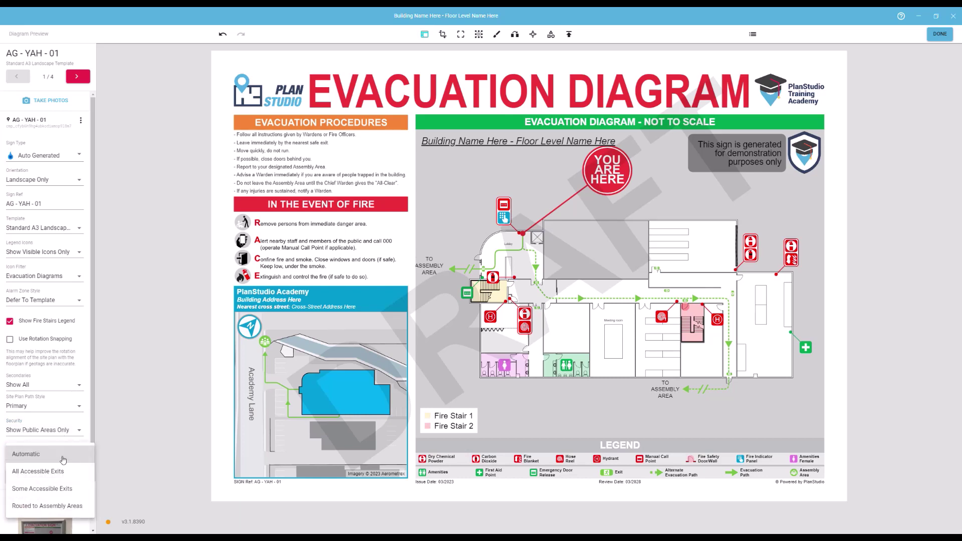
click(31, 454)
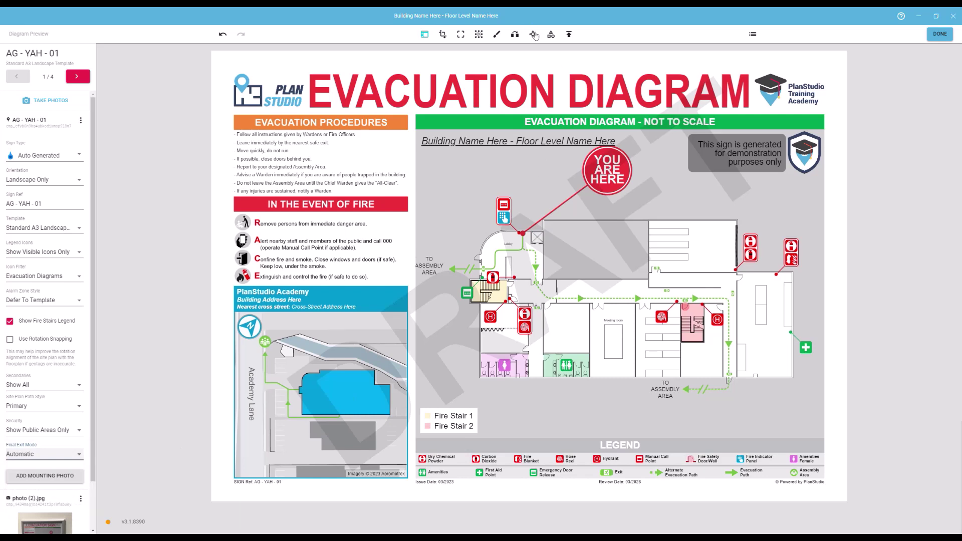